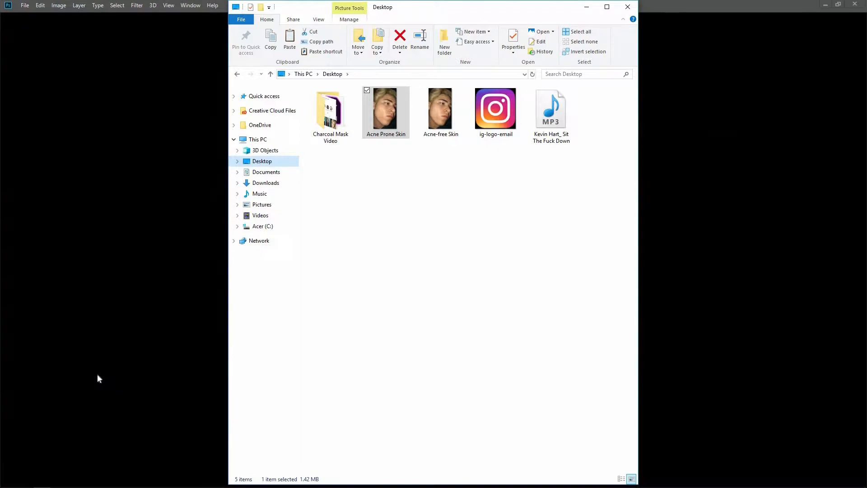
Turn the Background into a regular layer and duplicate the photo layer within the same document
{"action": "left_click", "coordinate": [117, 5]}
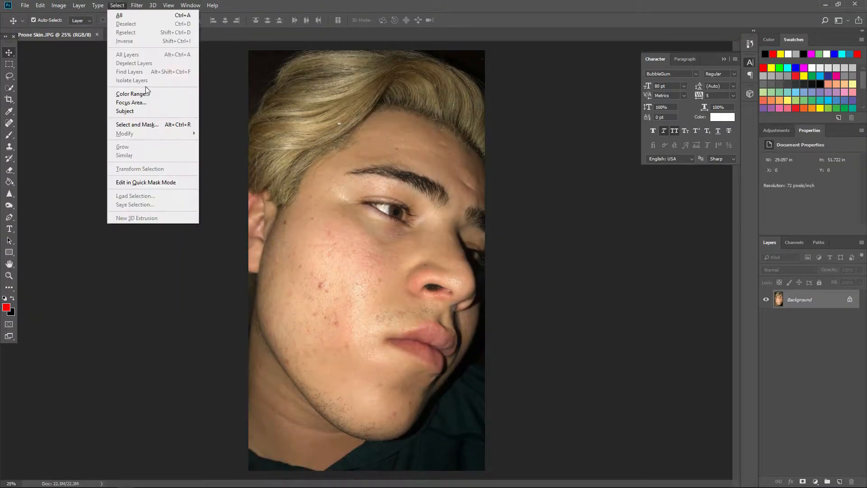
{"action": "left_click", "coordinate": [153, 123]}
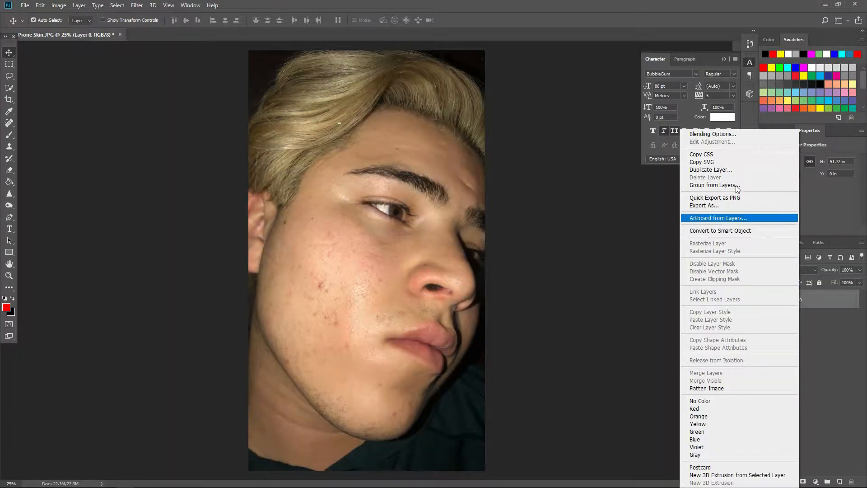
{"action": "left_click", "coordinate": [727, 173]}
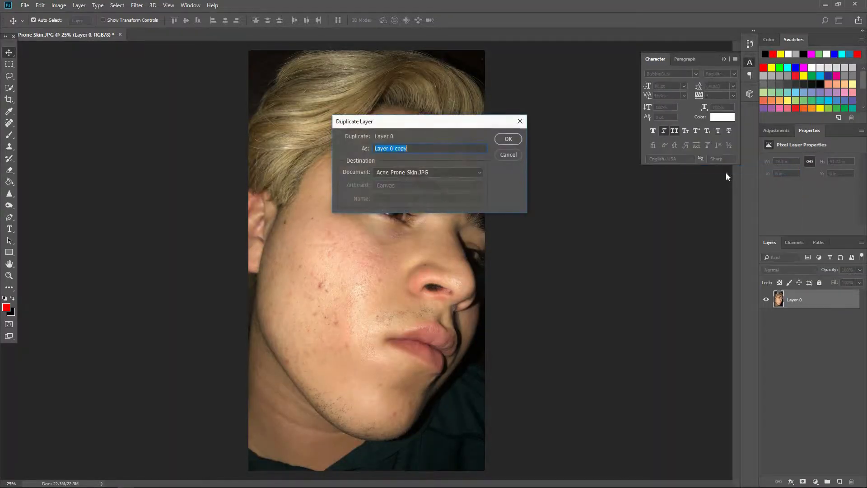
{"action": "key", "text": "Return"}
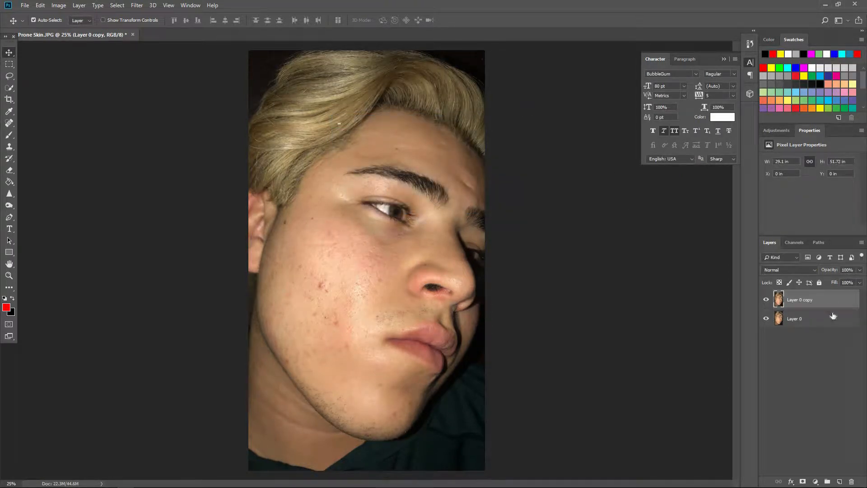
In Select and Mask, subtract the hair, ear, neck, shirt and dark background around the face with the size 11 Quick Selection brush
{"action": "key", "text": "ctrl+alt+r"}
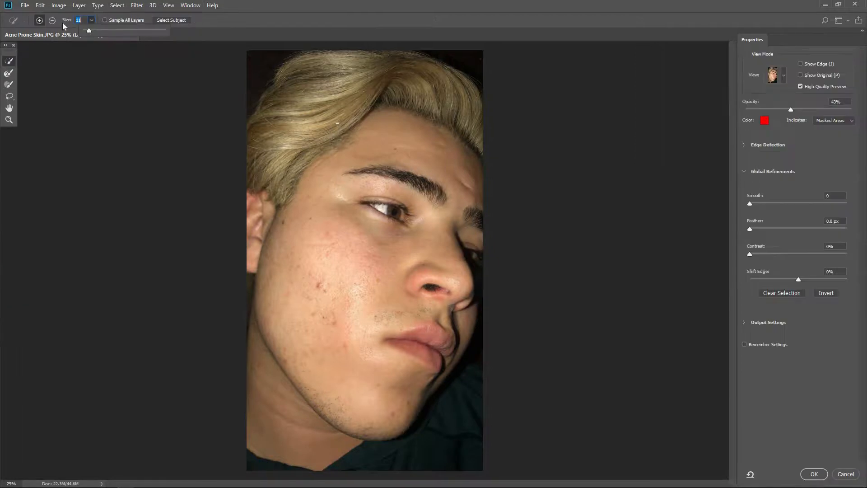
{"action": "left_click", "coordinate": [53, 21]}
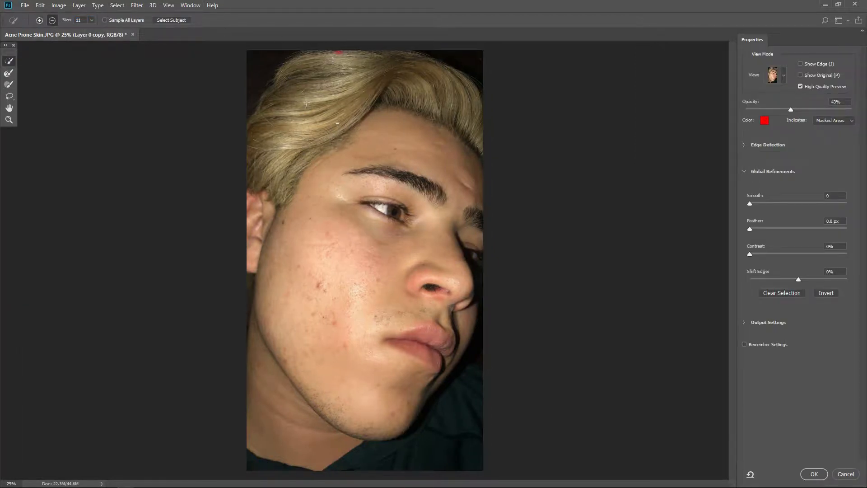
{"action": "left_click_drag", "start_coordinate": [271, 135], "coordinate": [252, 189]}
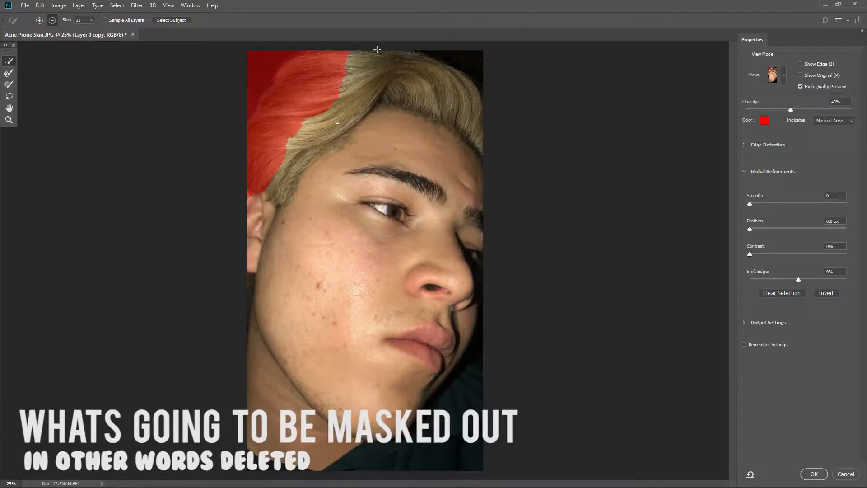
{"action": "left_click_drag", "start_coordinate": [354, 91], "coordinate": [265, 188]}
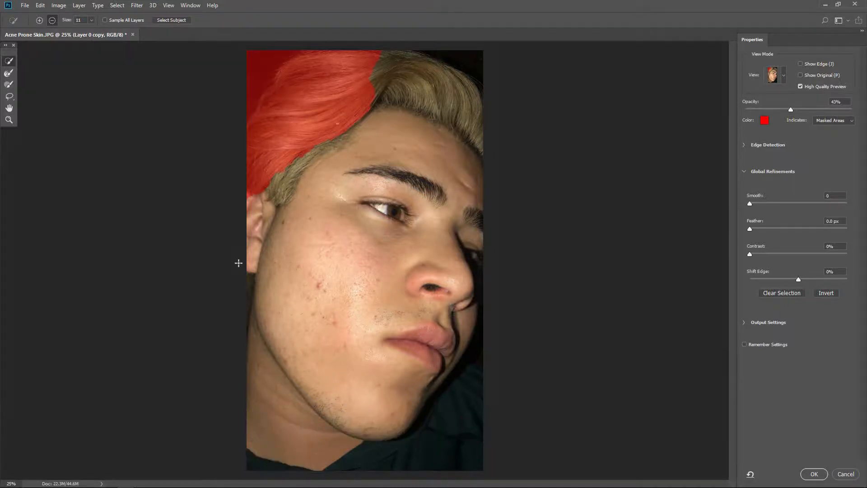
{"action": "left_click_drag", "start_coordinate": [368, 60], "coordinate": [486, 104]}
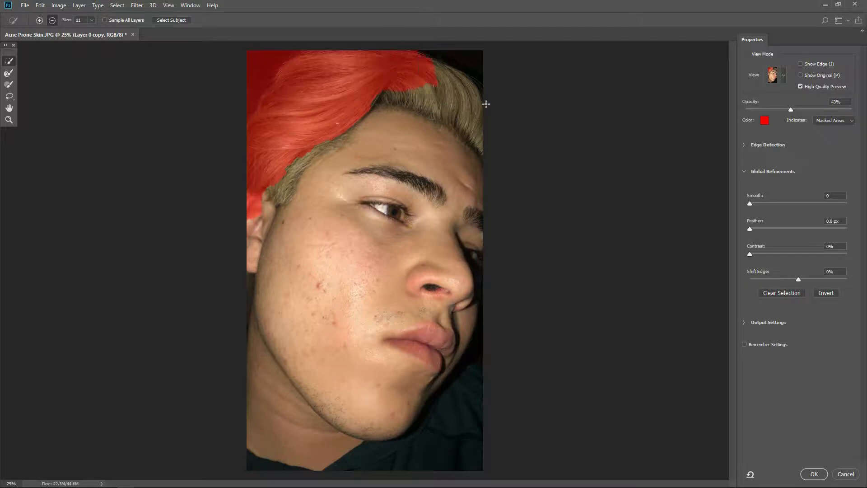
{"action": "mouse_move", "coordinate": [367, 86]}
{"action": "left_mouse_down"}
{"action": "mouse_move", "coordinate": [409, 99]}
{"action": "mouse_move", "coordinate": [341, 143]}
{"action": "mouse_move", "coordinate": [362, 109]}
{"action": "left_mouse_up"}
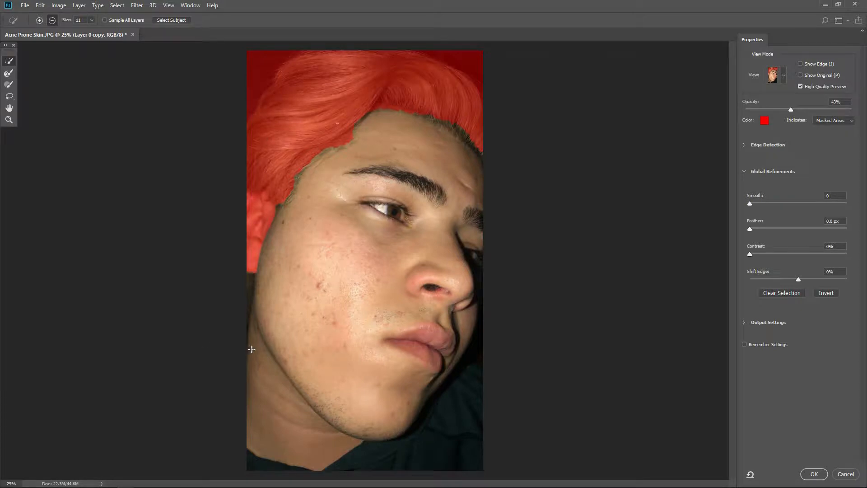
{"action": "mouse_move", "coordinate": [255, 358]}
{"action": "left_mouse_down"}
{"action": "mouse_move", "coordinate": [285, 431]}
{"action": "mouse_move", "coordinate": [338, 460]}
{"action": "left_mouse_up"}
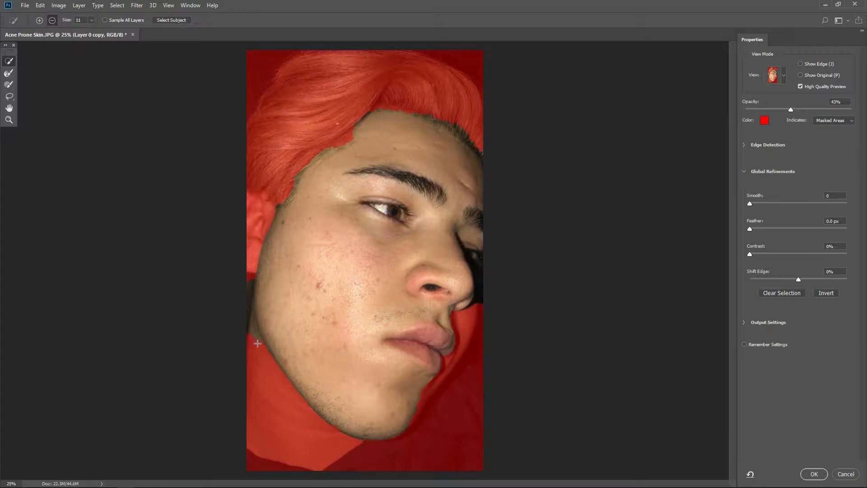
{"action": "left_click", "coordinate": [252, 297]}
Add the far cheek and the chin's edge back into the face selection and apply it as a layer mask
{"action": "left_click", "coordinate": [457, 344]}
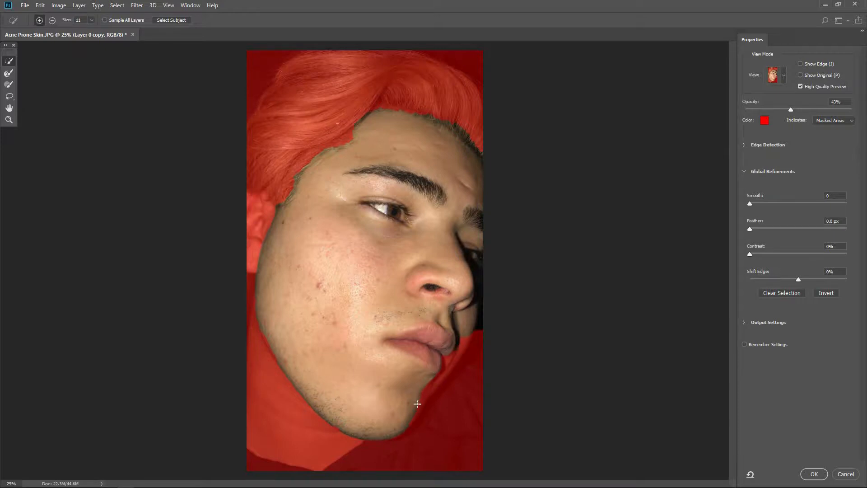
{"action": "left_click_drag", "start_coordinate": [416, 403], "coordinate": [427, 387]}
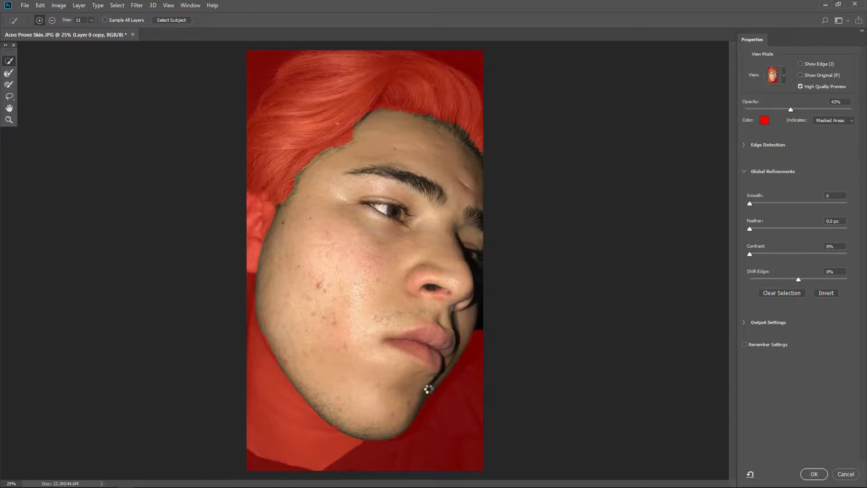
{"action": "key", "text": "ctrl+z"}
{"action": "left_click", "coordinate": [417, 404]}
{"action": "left_click", "coordinate": [814, 475]}
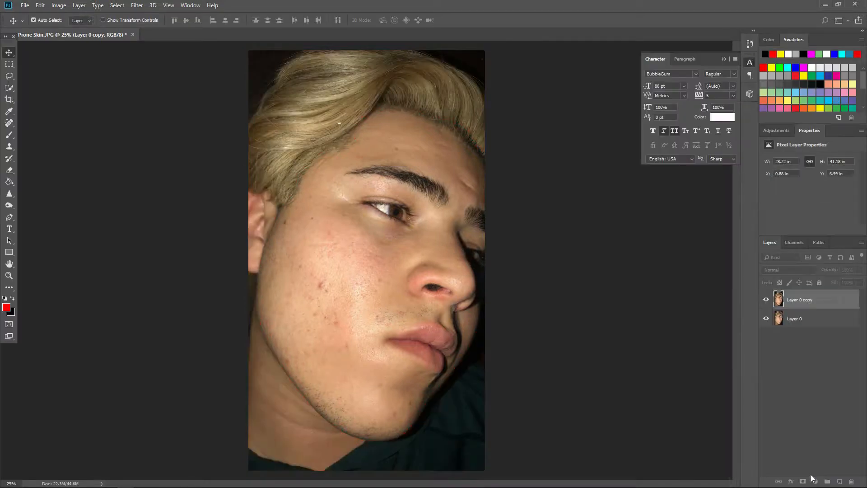
Hide and show the original photo layer to check the masked face on the copy
{"action": "left_click", "coordinate": [767, 319]}
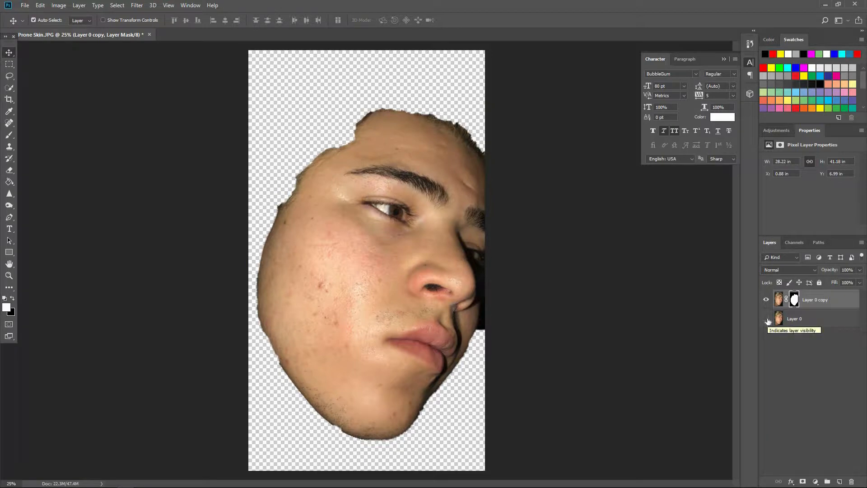
{"action": "left_click", "coordinate": [767, 319]}
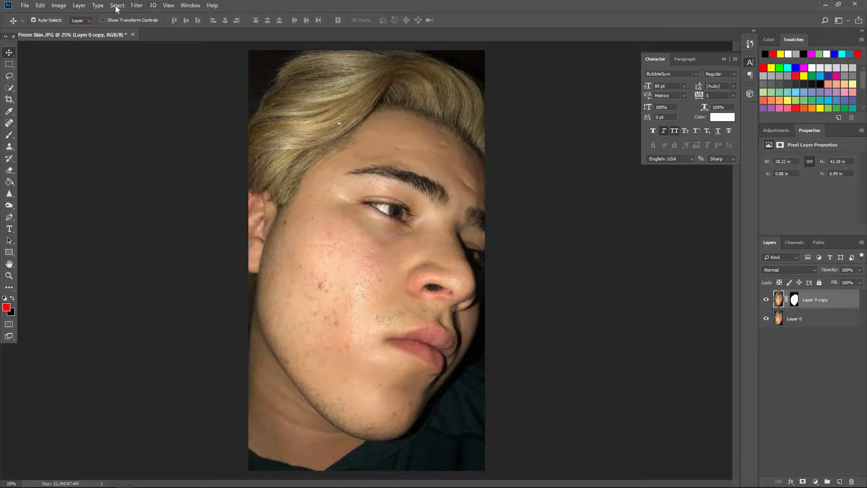
{"action": "left_click", "coordinate": [767, 319]}
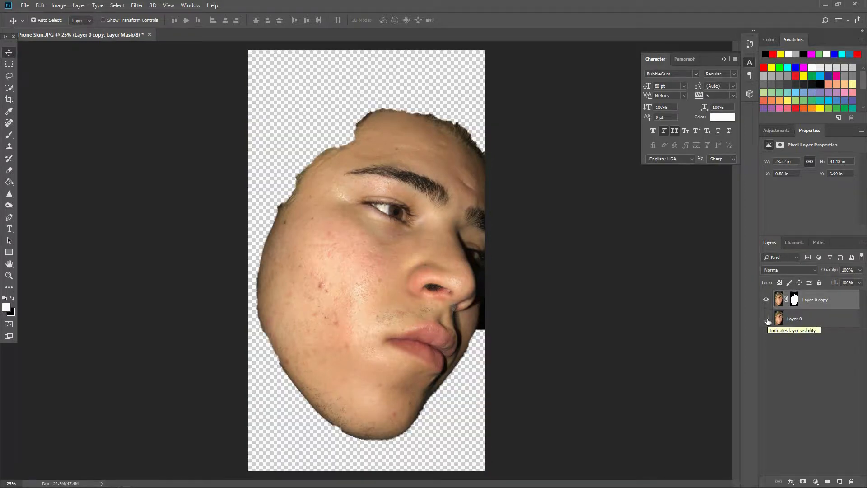
{"action": "left_click", "coordinate": [768, 320]}
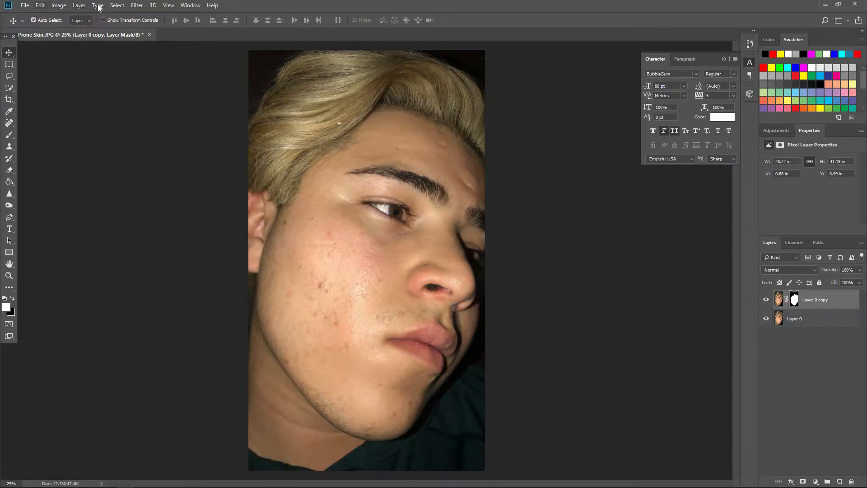
Apply a Gaussian Blur to the image of the masked copy, adjusting the radius to soften the facial skin
{"action": "left_click", "coordinate": [779, 300]}
{"action": "left_click", "coordinate": [137, 6]}
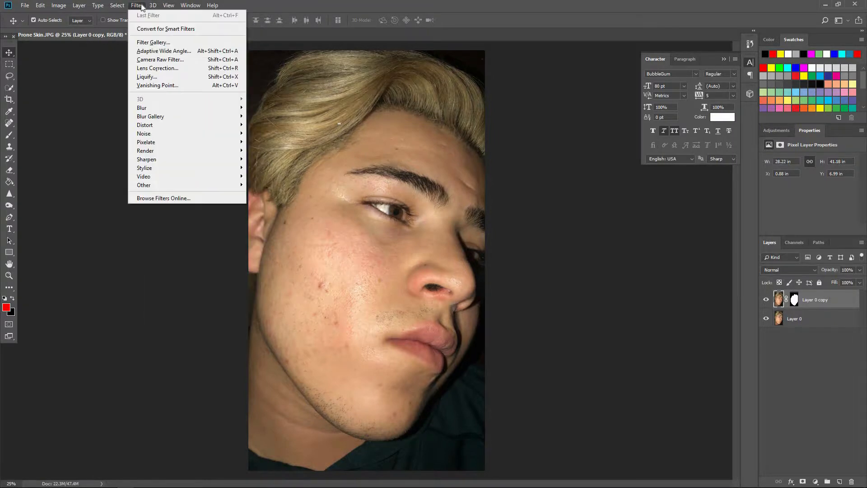
{"action": "mouse_move", "coordinate": [158, 108]}
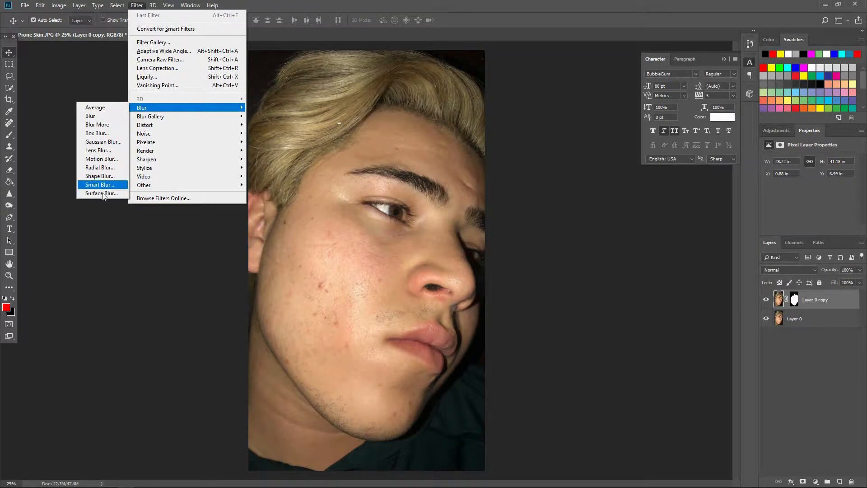
{"action": "left_click", "coordinate": [102, 142]}
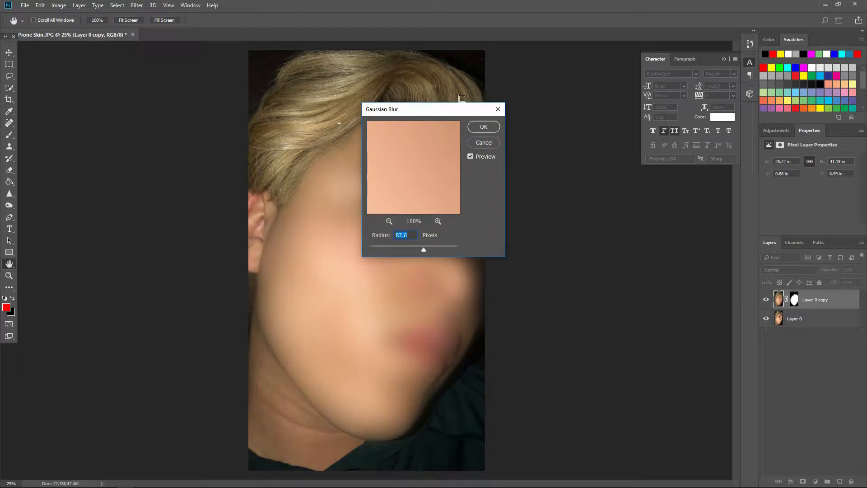
{"action": "left_click_drag", "start_coordinate": [451, 109], "coordinate": [627, 131]}
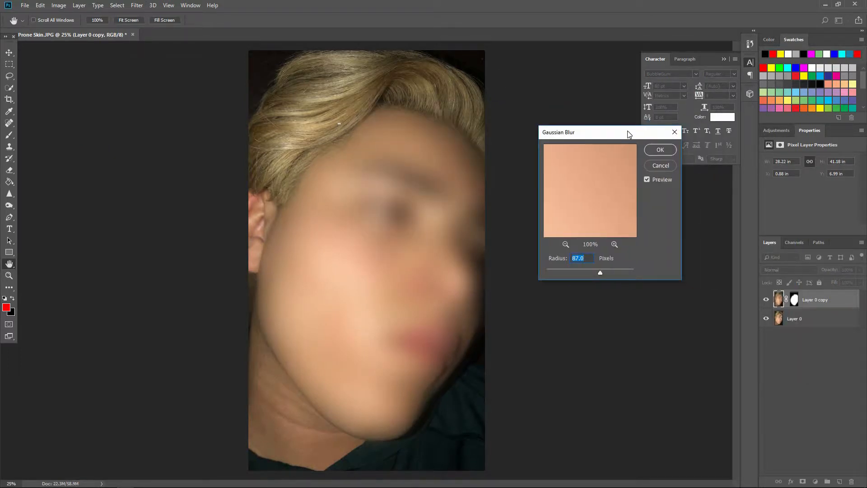
{"action": "left_click", "coordinate": [564, 268]}
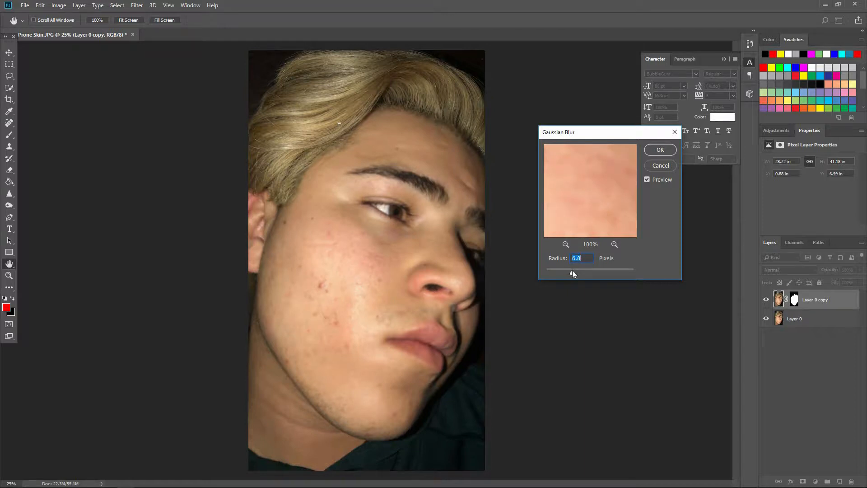
{"action": "left_click", "coordinate": [584, 270]}
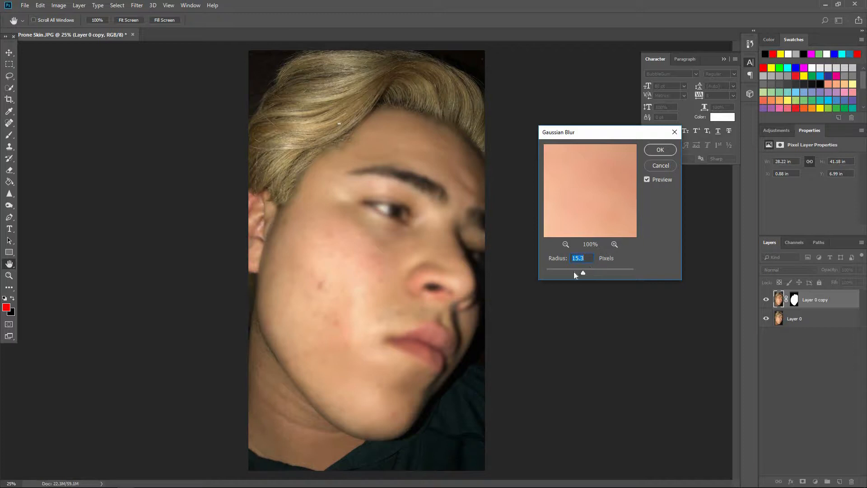
{"action": "left_click_drag", "start_coordinate": [581, 271], "coordinate": [577, 271]}
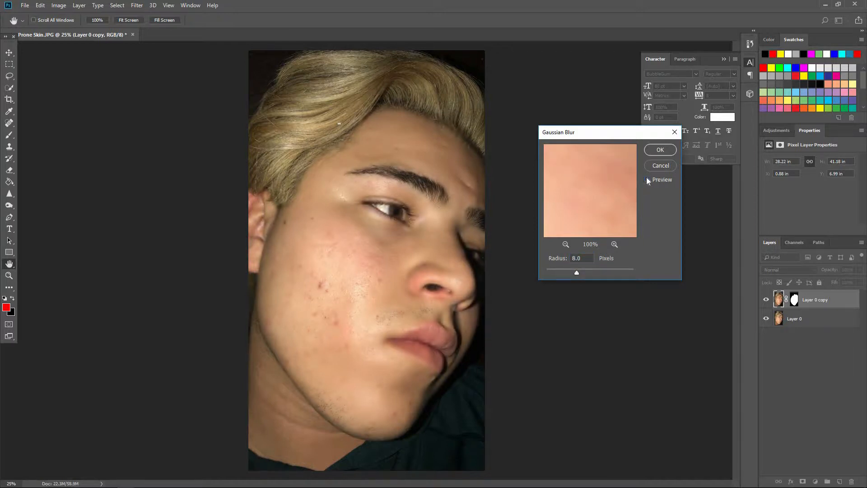
{"action": "left_click", "coordinate": [581, 273]}
{"action": "left_click", "coordinate": [660, 149]}
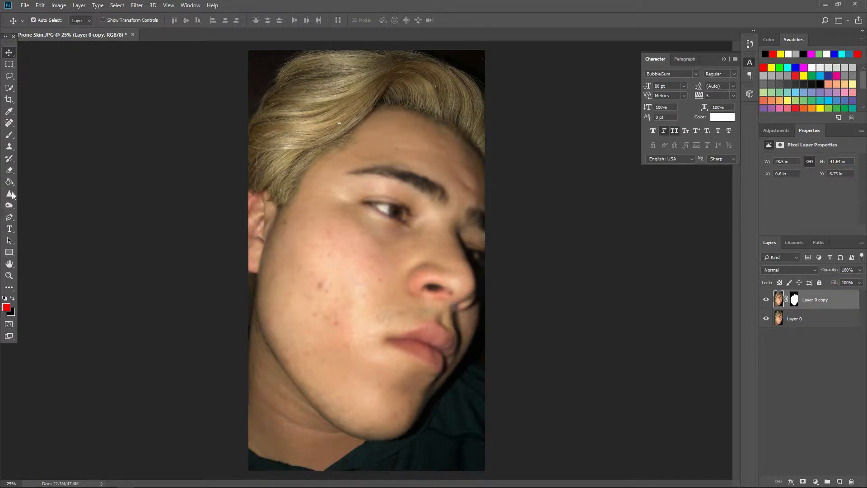
Erase the blur over the eyes, eyebrows, nose and lips on the copy with the Eraser reduced to size 150
{"action": "left_click", "coordinate": [10, 171]}
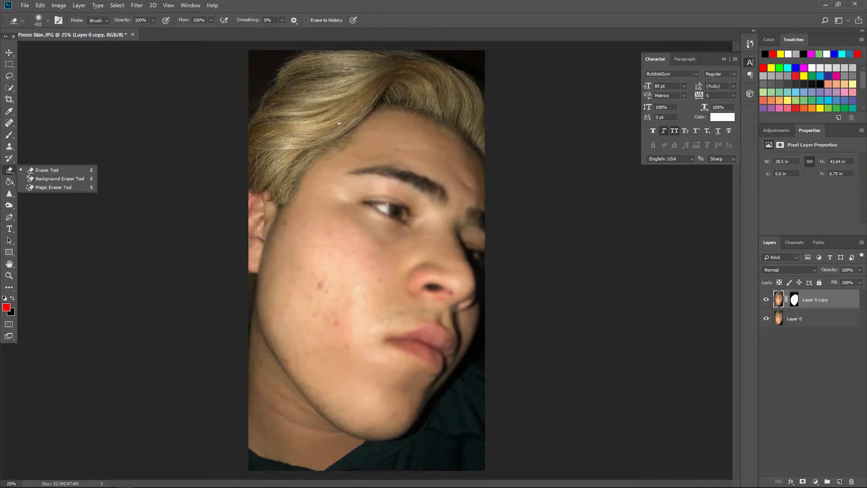
{"action": "left_click", "coordinate": [380, 198]}
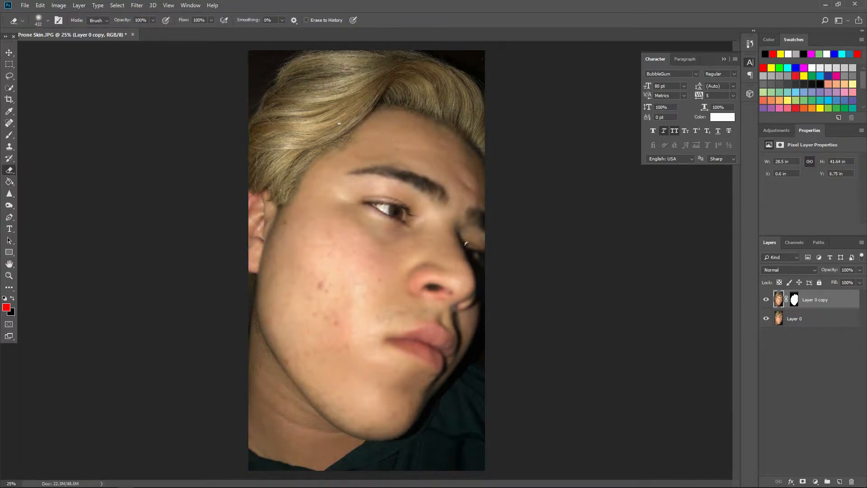
{"action": "key", "text": "bracketleft"}
{"action": "key", "text": "bracketleft"}
{"action": "key", "text": "bracketleft"}
{"action": "key", "text": "bracketleft"}
{"action": "key", "text": "bracketleft"}
{"action": "key", "text": "bracketleft"}
{"action": "mouse_move", "coordinate": [438, 196]}
{"action": "left_mouse_down"}
{"action": "mouse_move", "coordinate": [410, 178]}
{"action": "mouse_move", "coordinate": [357, 171]}
{"action": "mouse_move", "coordinate": [401, 173]}
{"action": "mouse_move", "coordinate": [381, 165]}
{"action": "mouse_move", "coordinate": [431, 184]}
{"action": "left_mouse_up"}
{"action": "mouse_move", "coordinate": [437, 336]}
{"action": "left_mouse_down"}
{"action": "mouse_move", "coordinate": [402, 342]}
{"action": "mouse_move", "coordinate": [417, 344]}
{"action": "left_mouse_up"}
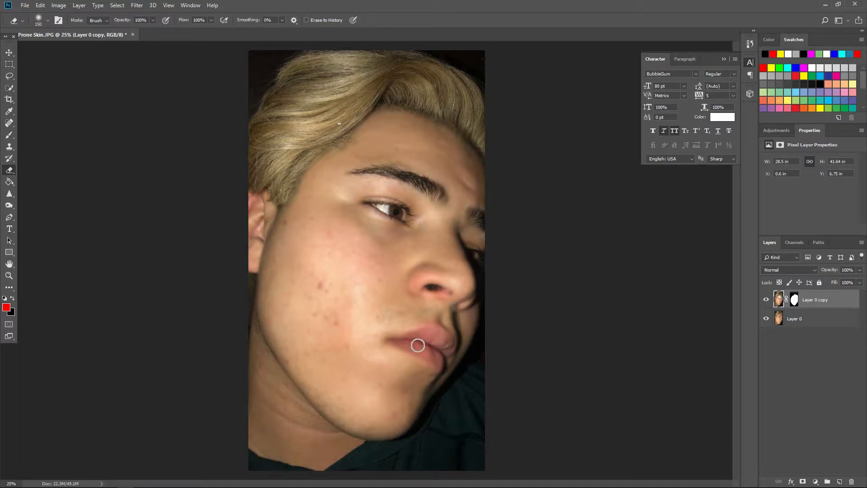
Add a low amount of monochromatic Gaussian noise to the blurred face layer to give the skin texture
{"action": "left_click", "coordinate": [119, 6]}
{"action": "mouse_move", "coordinate": [137, 6]}
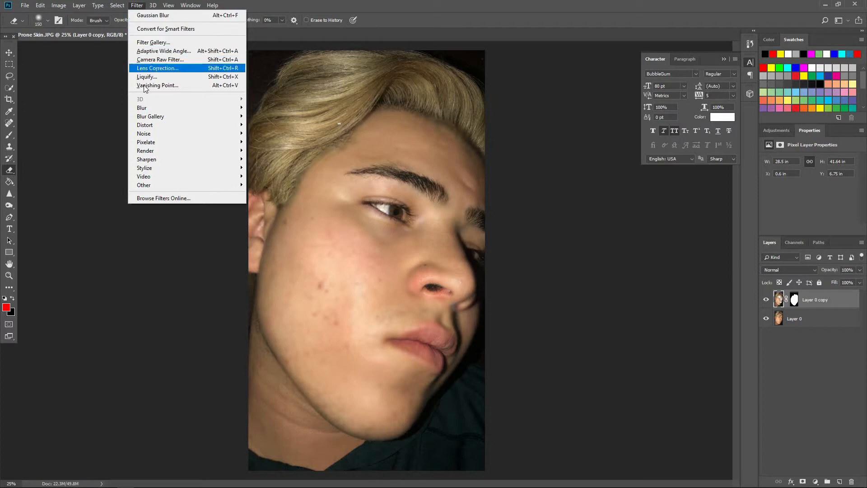
{"action": "mouse_move", "coordinate": [144, 133]}
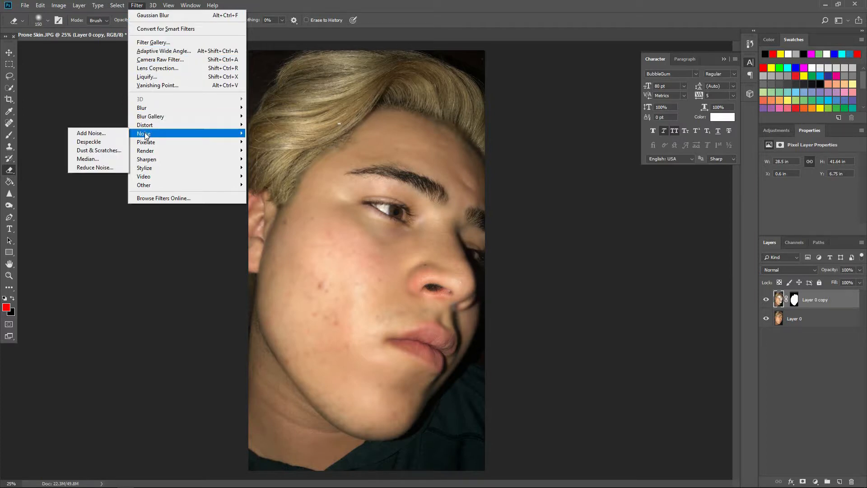
{"action": "left_click", "coordinate": [98, 134]}
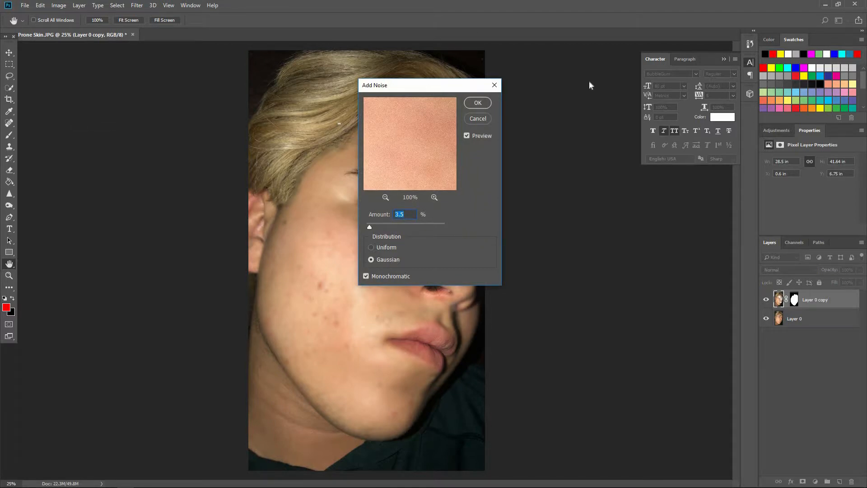
{"action": "left_click", "coordinate": [604, 311]}
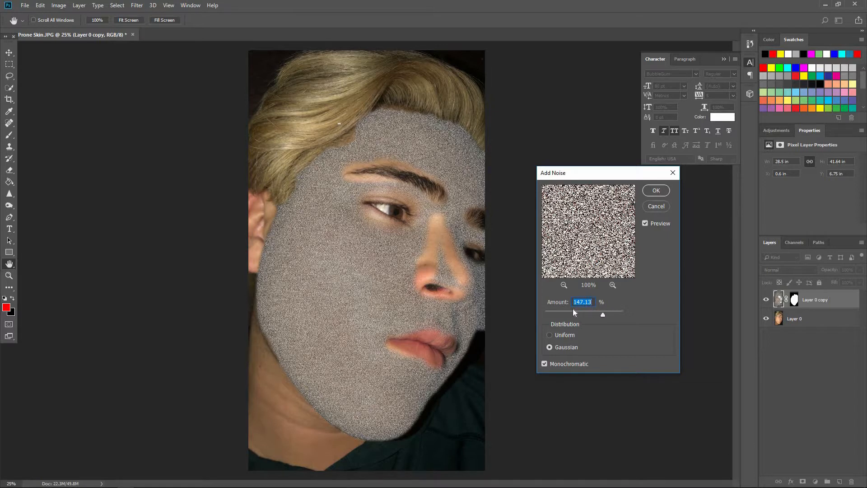
{"action": "left_click_drag", "start_coordinate": [572, 312], "coordinate": [555, 314]}
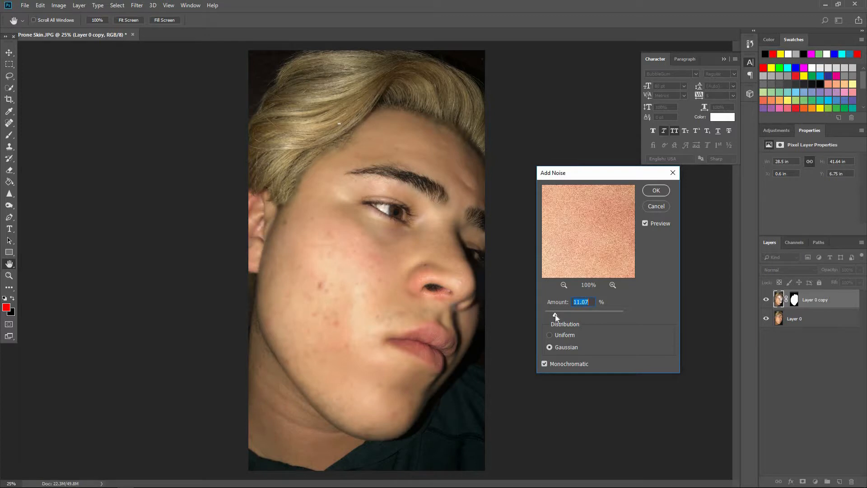
{"action": "left_click_drag", "start_coordinate": [560, 316], "coordinate": [555, 316]}
{"action": "left_click", "coordinate": [646, 224]}
{"action": "left_click", "coordinate": [657, 190]}
Remove the red spots on the cheek of the face copy with the content-aware Spot Healing Brush, using an enlarged brush
{"action": "key", "text": "e"}
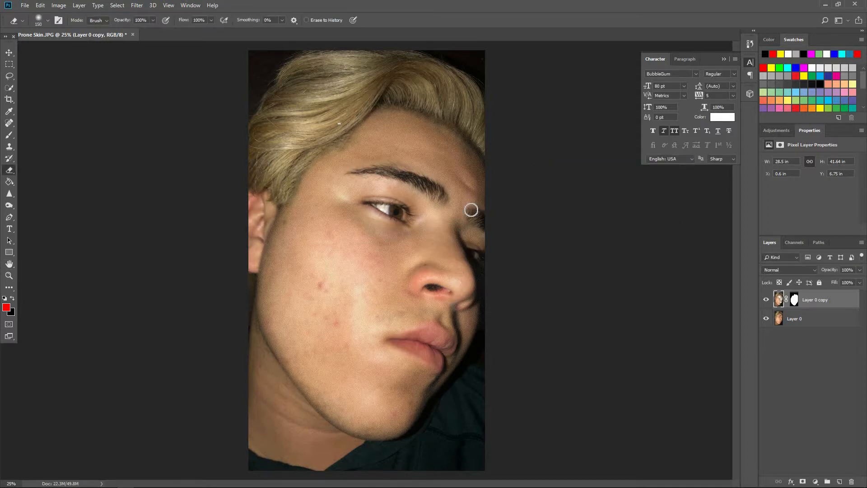
{"action": "left_click", "coordinate": [9, 122]}
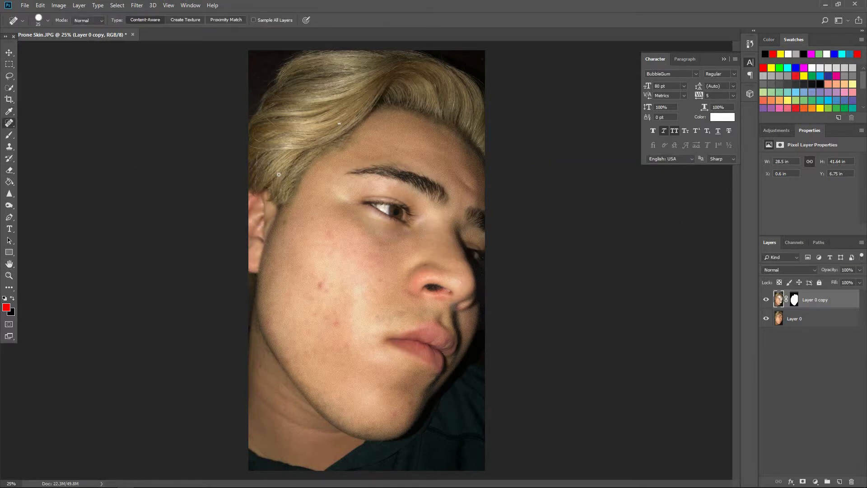
{"action": "left_click", "coordinate": [9, 483]}
{"action": "type", "text": "50"}
{"action": "key", "text": "Return"}
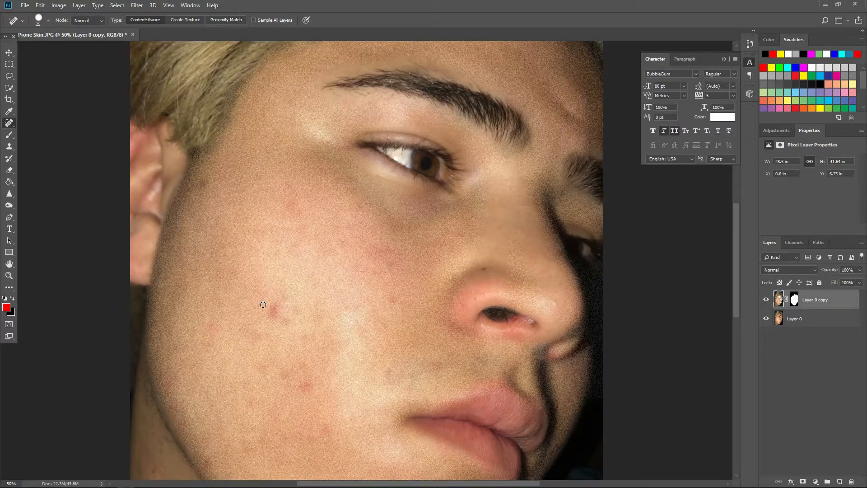
{"action": "key", "text": "bracketright"}
{"action": "key", "text": "bracketright"}
{"action": "key", "text": "bracketright"}
{"action": "key", "text": "bracketright"}
{"action": "key", "text": "bracketright"}
{"action": "key", "text": "bracketright"}
{"action": "key", "text": "bracketright"}
{"action": "key", "text": "bracketright"}
{"action": "left_click", "coordinate": [271, 307]}
{"action": "left_click", "coordinate": [284, 323]}
{"action": "left_click", "coordinate": [304, 385]}
{"action": "left_click", "coordinate": [323, 427]}
Spot-heal the remaining blemishes on the chin and lower cheek of the face copy
{"action": "scroll", "coordinate": [391, 355], "scroll_direction": "down", "scroll_amount": 3}
{"action": "left_click", "coordinate": [391, 355]}
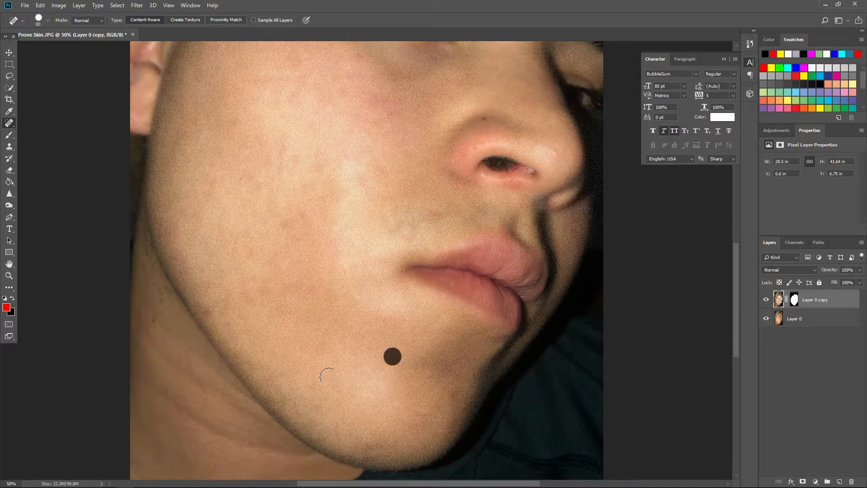
{"action": "left_click", "coordinate": [281, 221]}
{"action": "left_click", "coordinate": [253, 179]}
{"action": "left_click", "coordinate": [275, 171]}
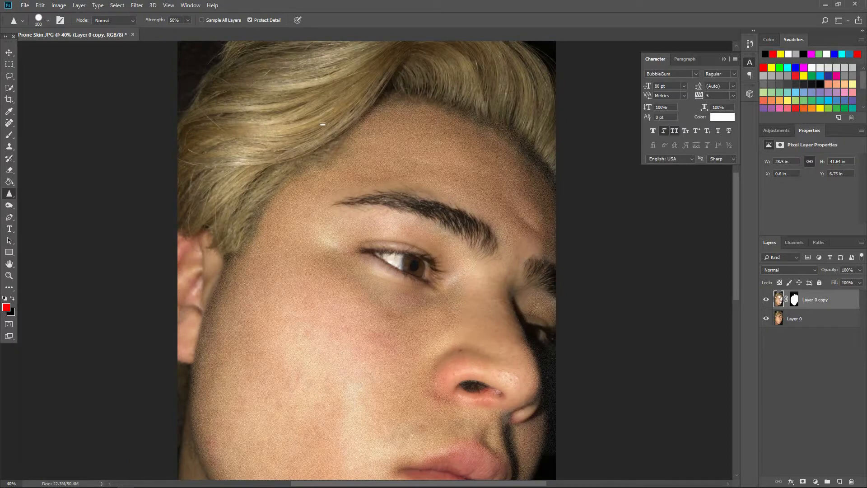
View the whole retouched portrait at 30% and 20% zoom and select the original photo layer
{"action": "left_click", "coordinate": [11, 483]}
{"action": "type", "text": "30"}
{"action": "key", "text": "Return"}
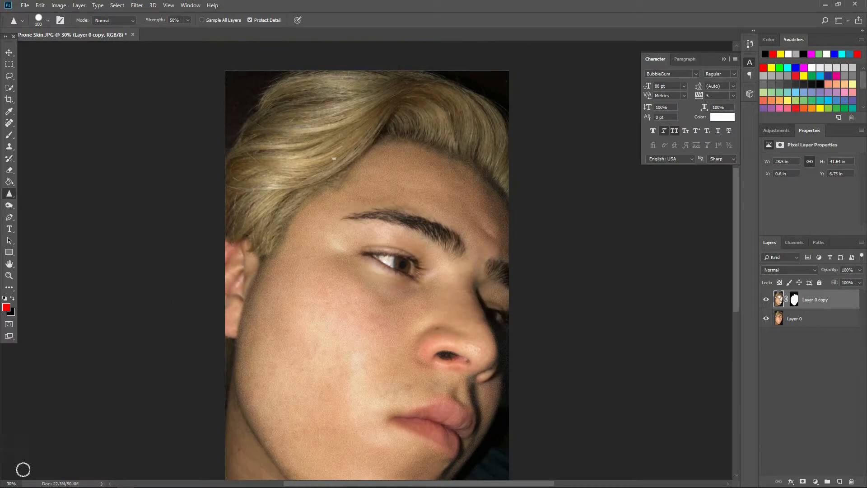
{"action": "left_click", "coordinate": [3, 482]}
{"action": "key", "text": "Return"}
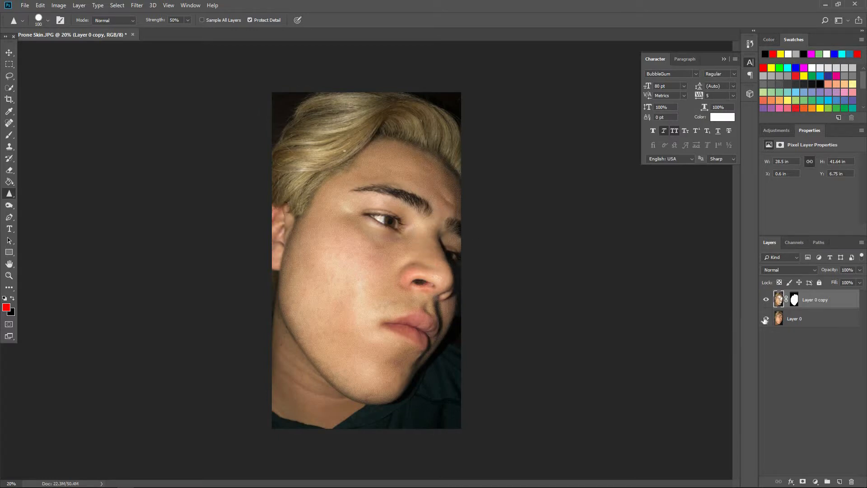
{"action": "left_click", "coordinate": [822, 321]}
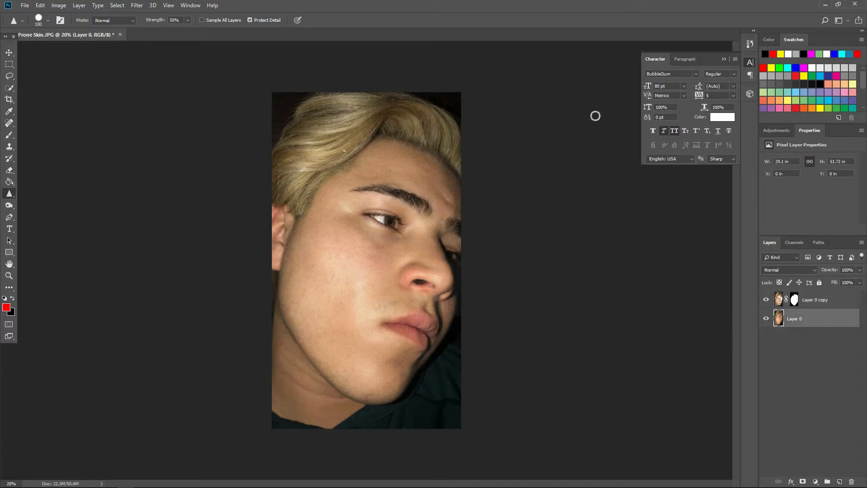
Set up a Save for Web (Legacy) export as a JPEG with Medium quality and Progressive enabled
{"action": "left_click", "coordinate": [25, 6]}
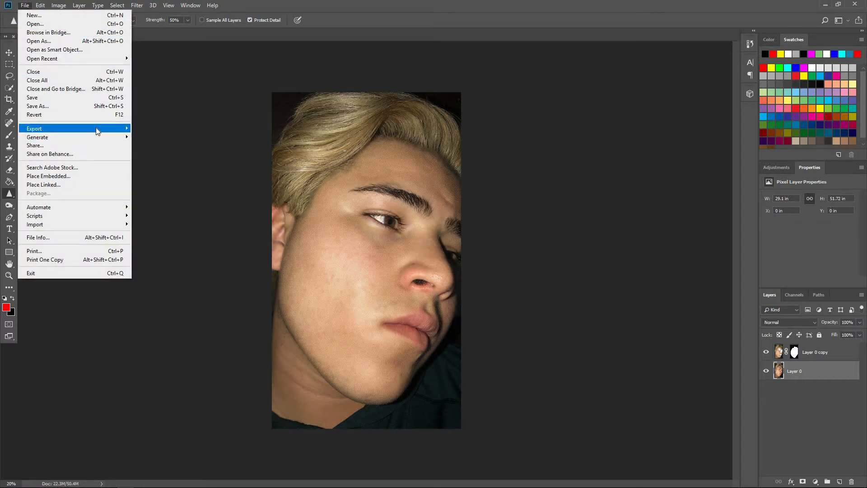
{"action": "mouse_move", "coordinate": [101, 128]}
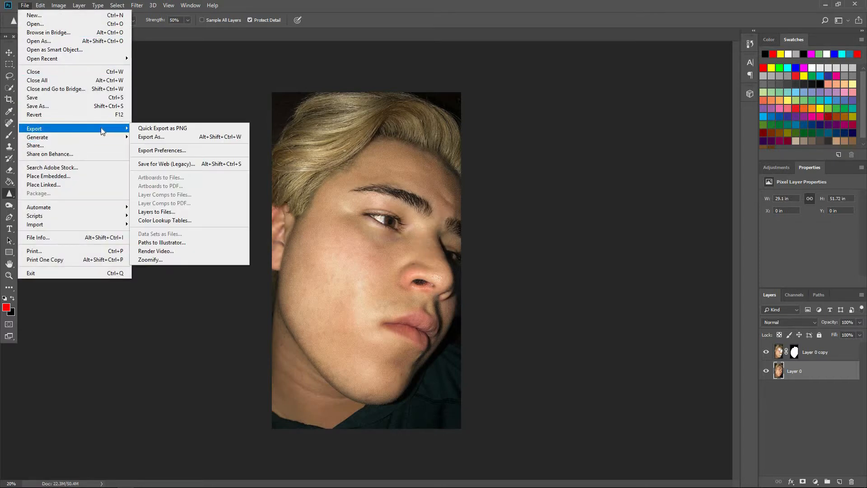
{"action": "left_click", "coordinate": [167, 161]}
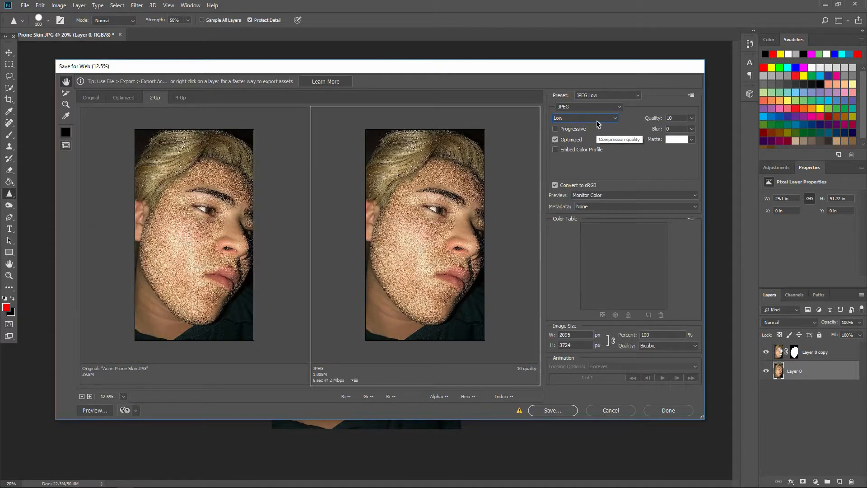
{"action": "left_click", "coordinate": [597, 121]}
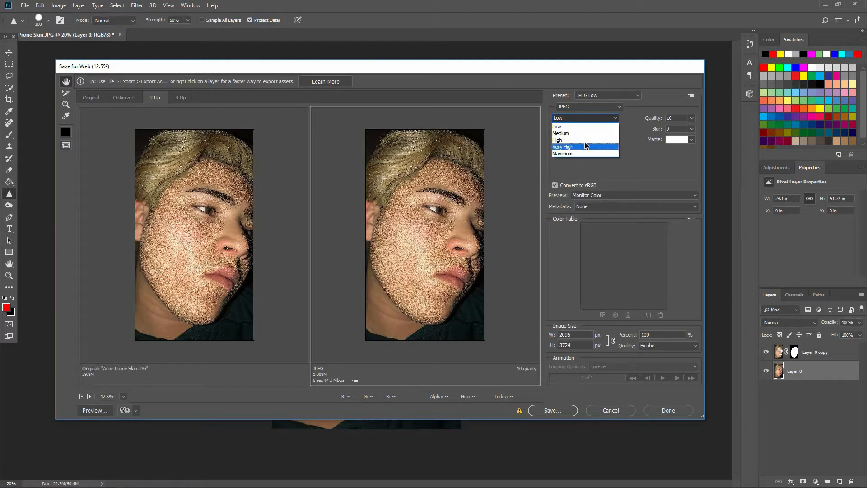
{"action": "left_click", "coordinate": [585, 141]}
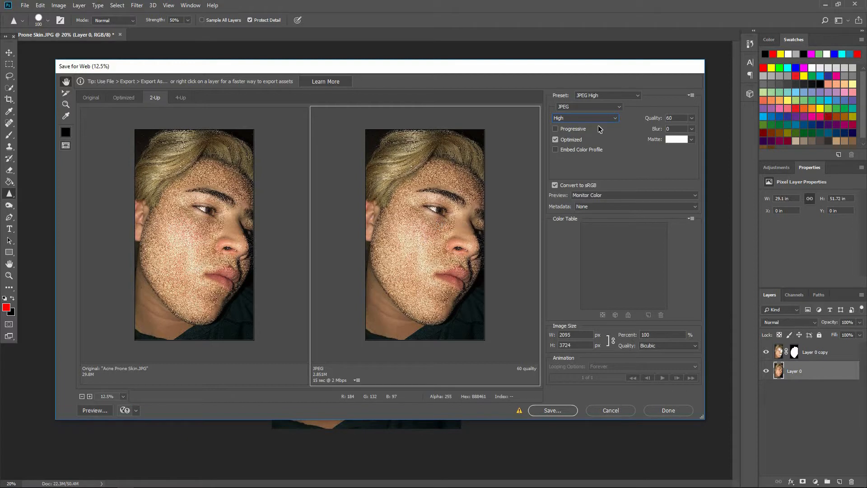
{"action": "left_click", "coordinate": [581, 118]}
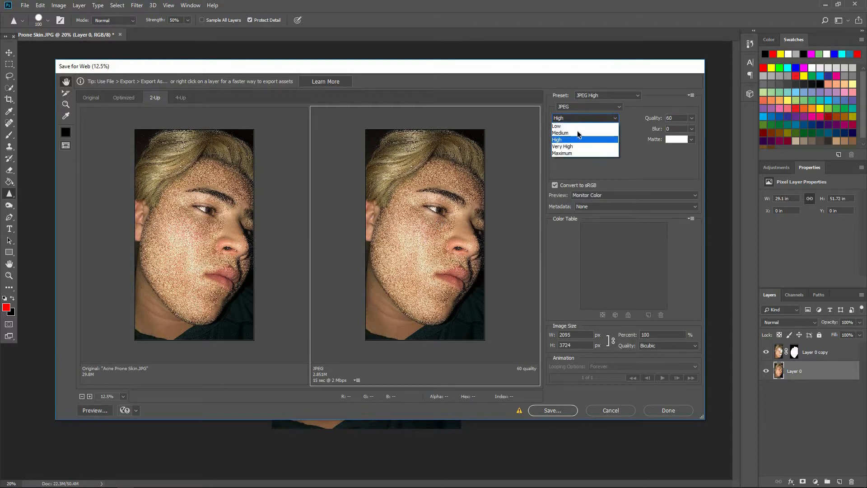
{"action": "left_click", "coordinate": [578, 134]}
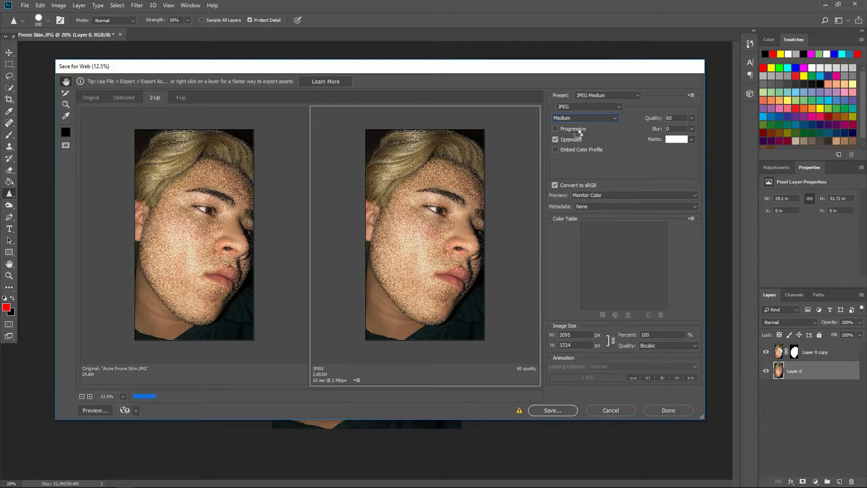
{"action": "left_click", "coordinate": [586, 129]}
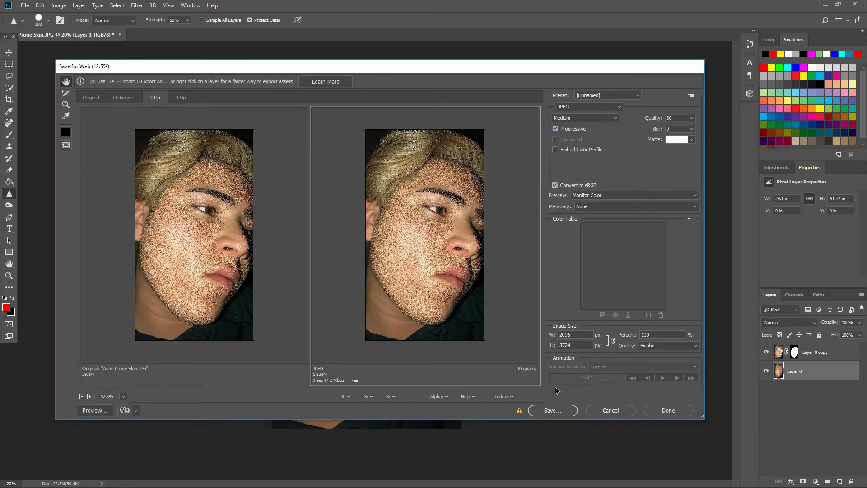
Save the optimized image to the Desktop as Images Only and quit Photoshop without saving changes to the document
{"action": "left_click", "coordinate": [550, 408]}
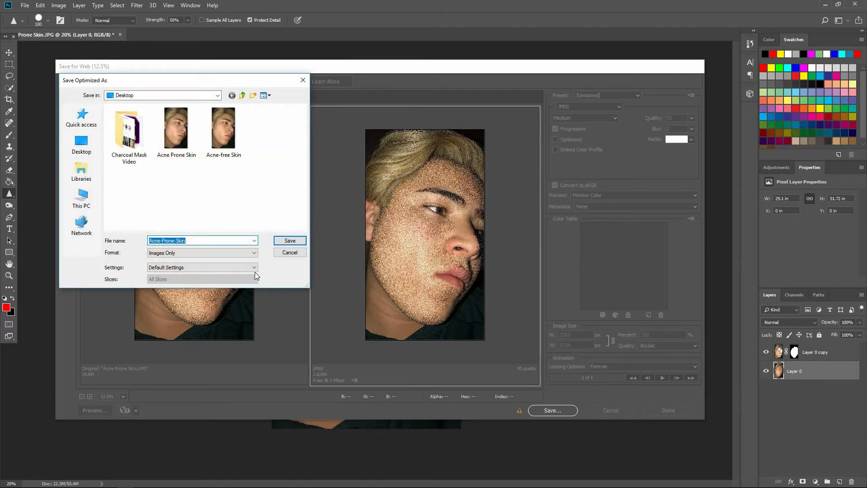
{"action": "key", "text": "Right"}
{"action": "key", "text": "Return"}
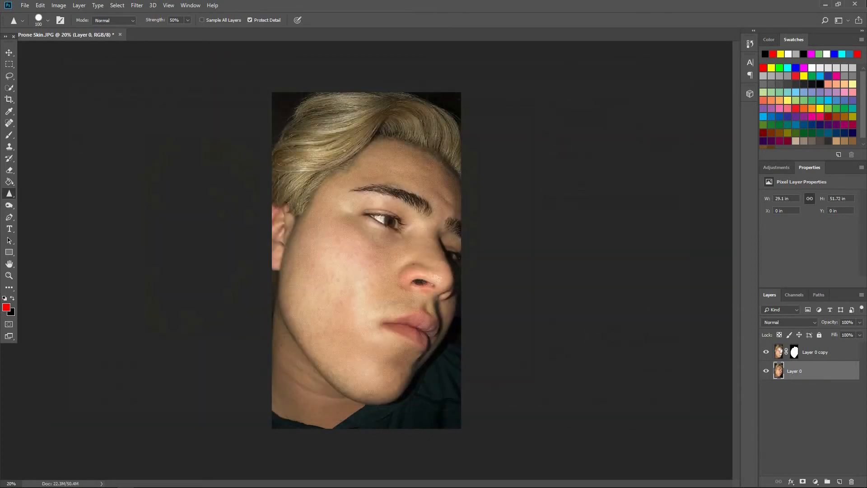
{"action": "left_click", "coordinate": [856, 4]}
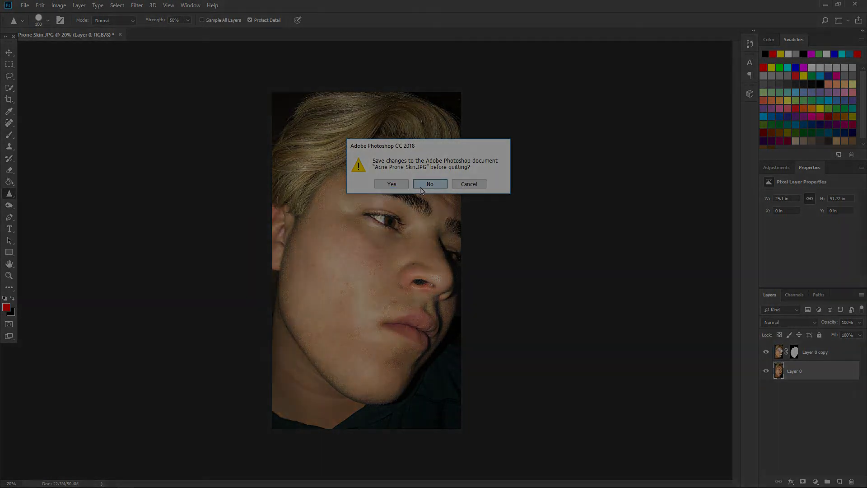
{"action": "left_click", "coordinate": [421, 188]}
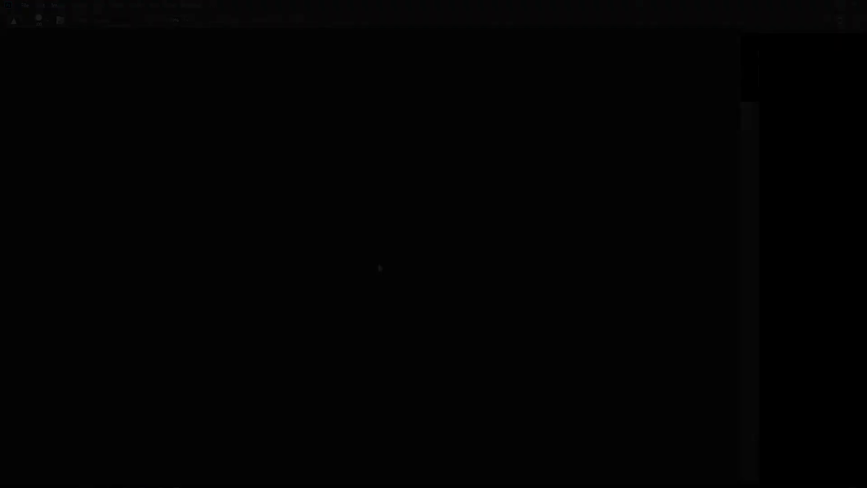